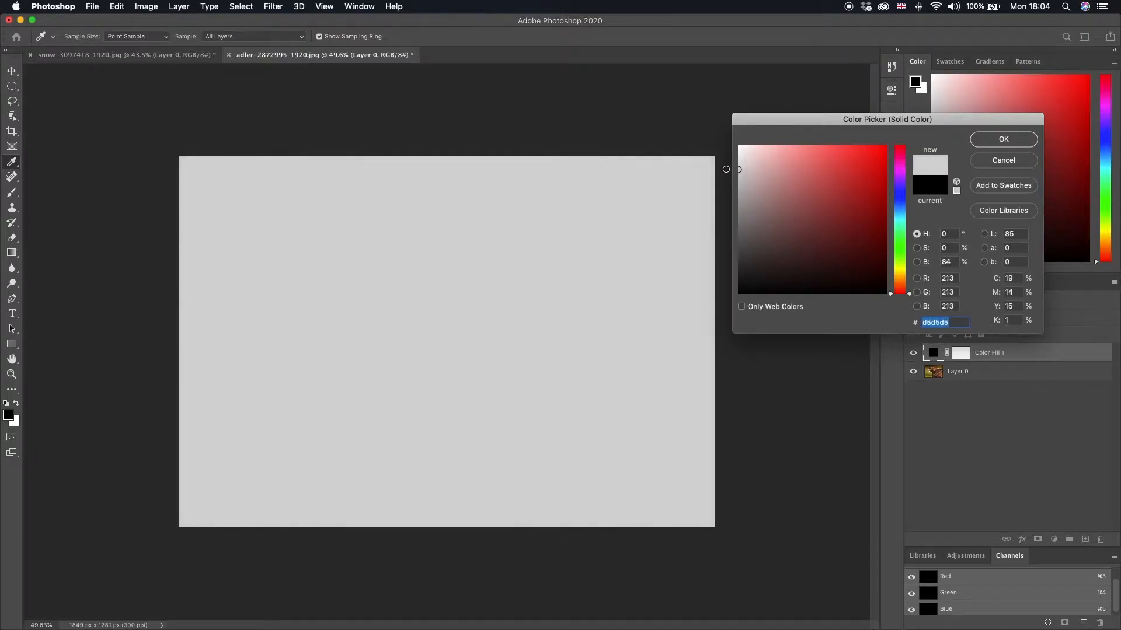
- Accept the light grey d5d5d5 solid fill colour and place a copy of Layer 0 above the Color Fill 1 layer
click(995, 145)
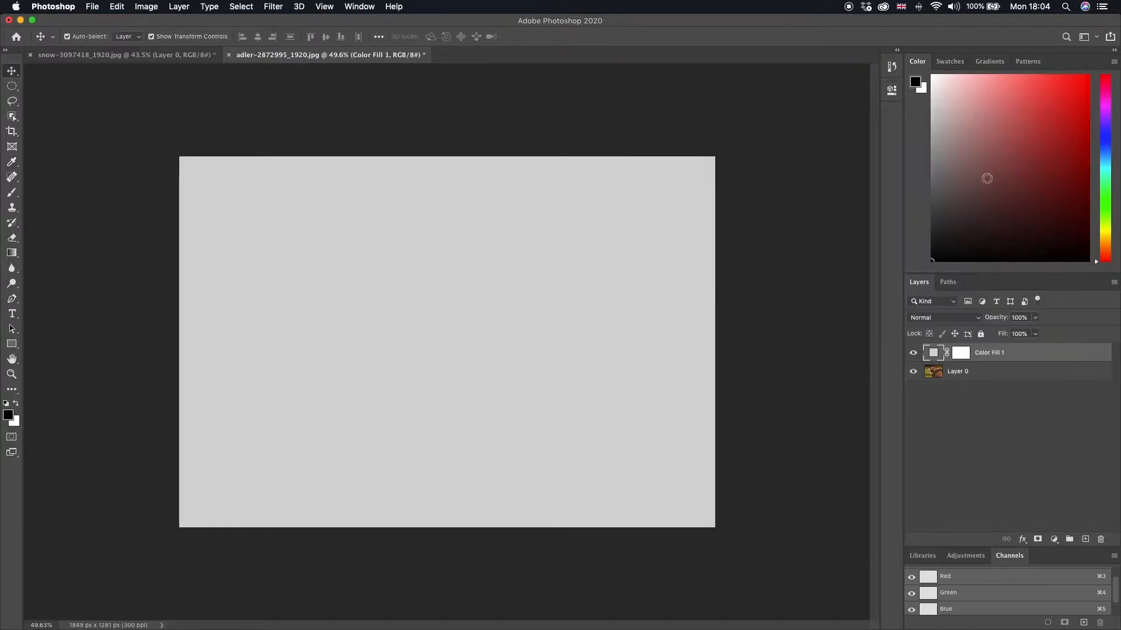
click(957, 371)
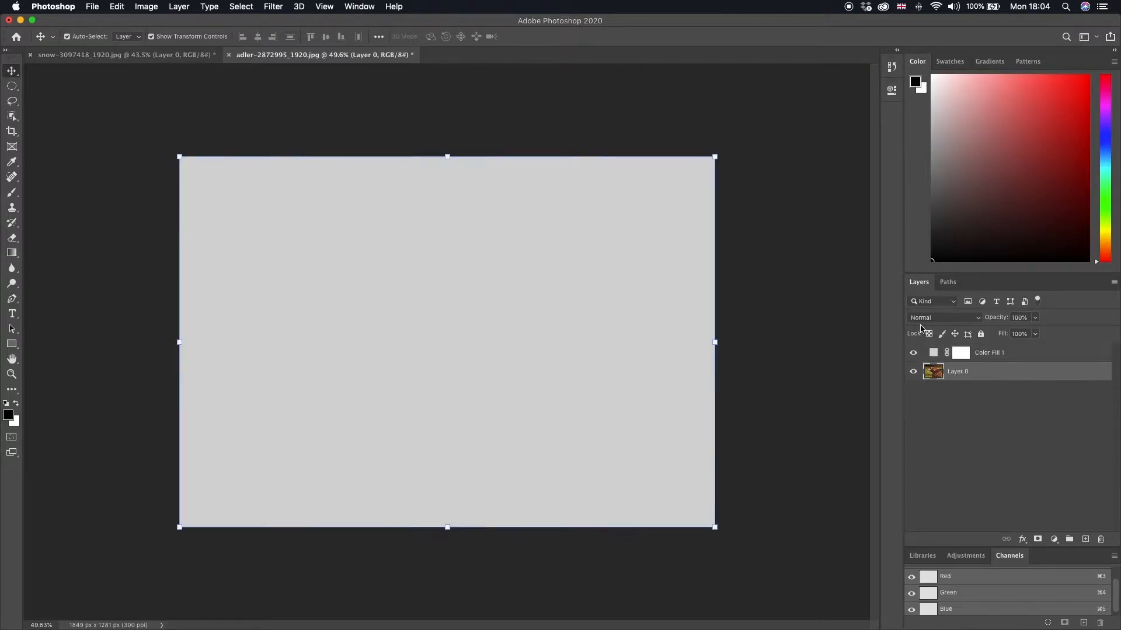
key(super+c)
key(super+v)
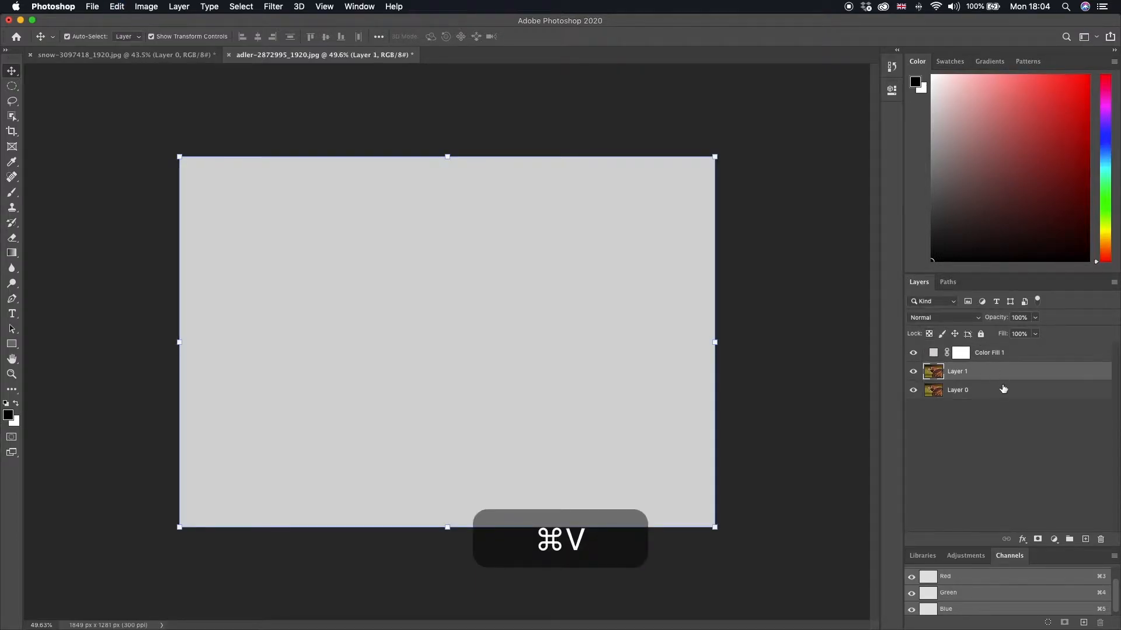
drag(986, 373, 972, 348)
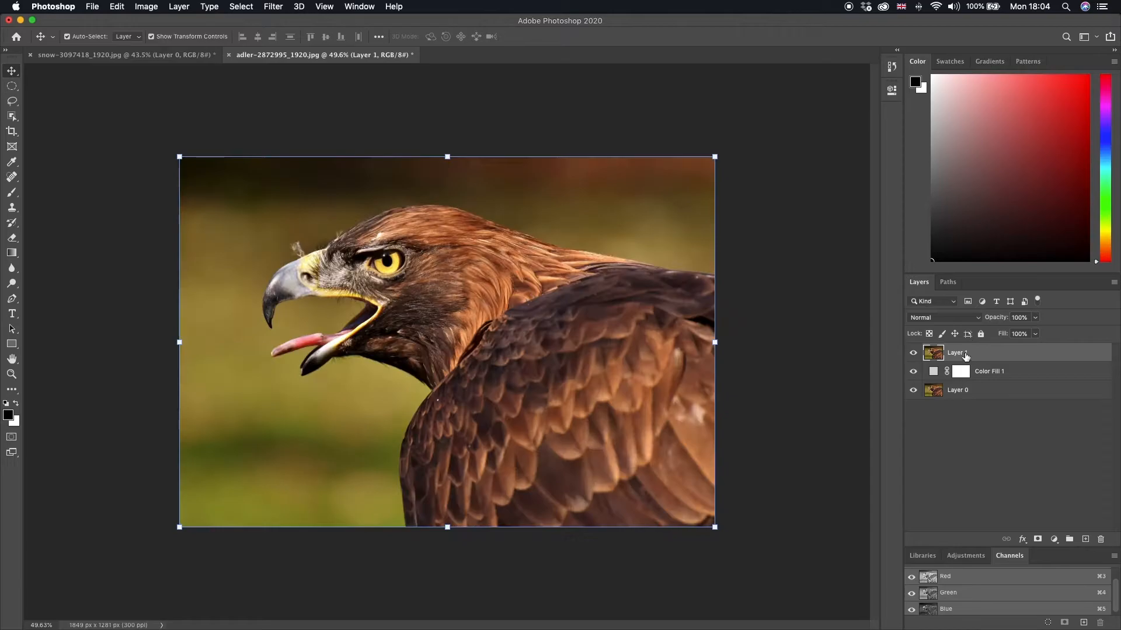
- Rename the copied photo layer as eagle and select the bird in it with the Object Selection tool
text(eagle)
key(Return)
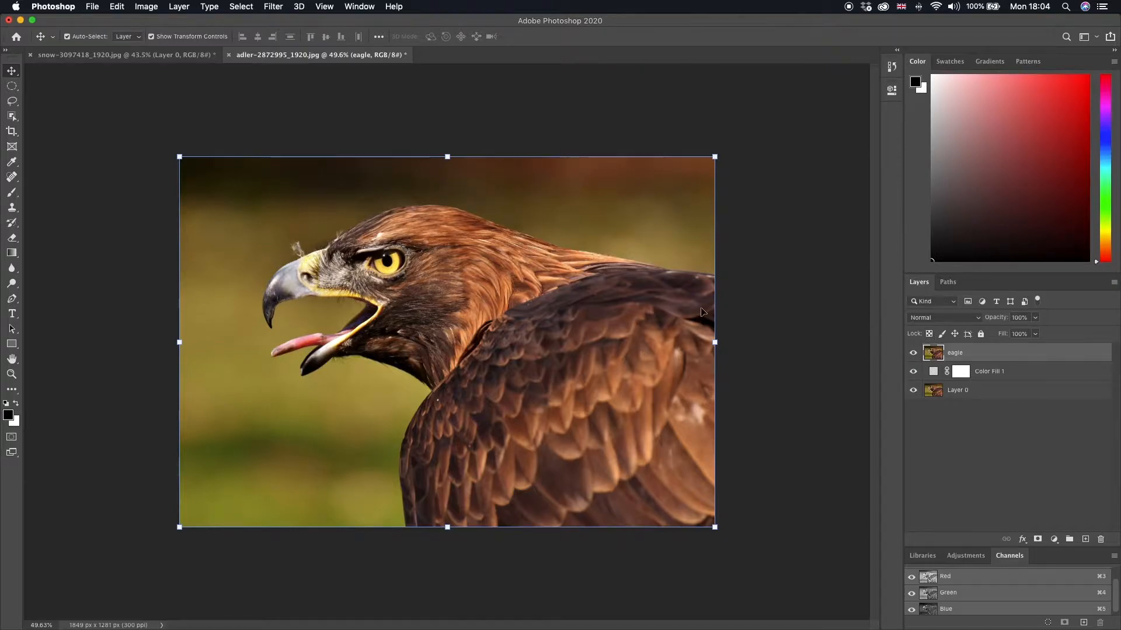
click(10, 117)
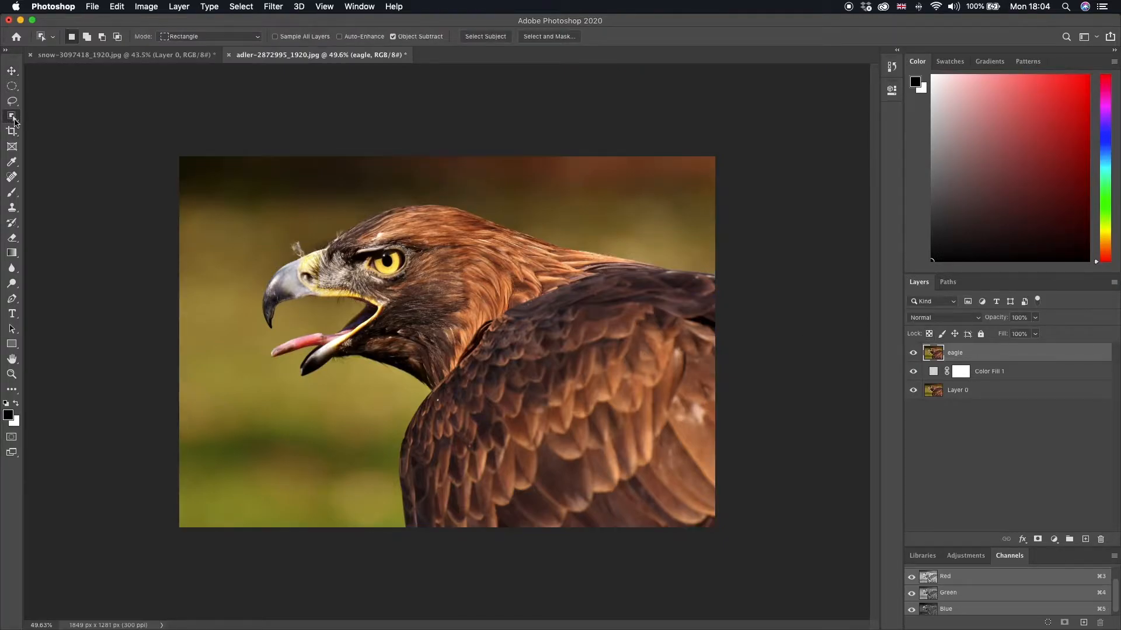
drag(179, 157, 759, 545)
- Subtract the background area inside the open beak and the loose tuft above the beak from the selection with the Lasso tool
key(z)
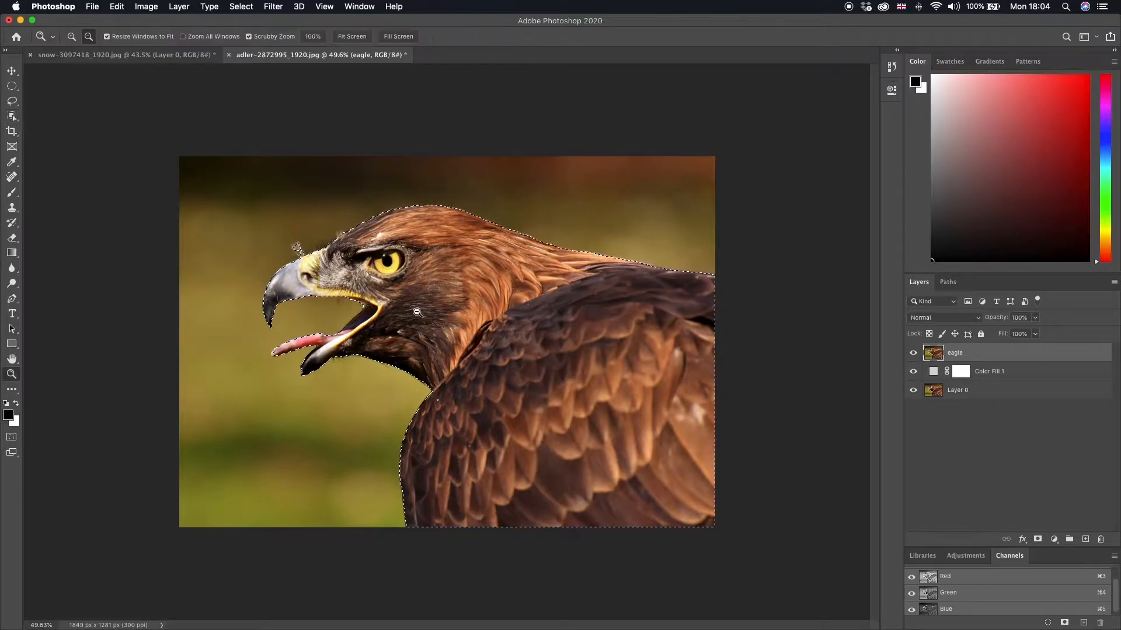
drag(354, 304, 425, 313)
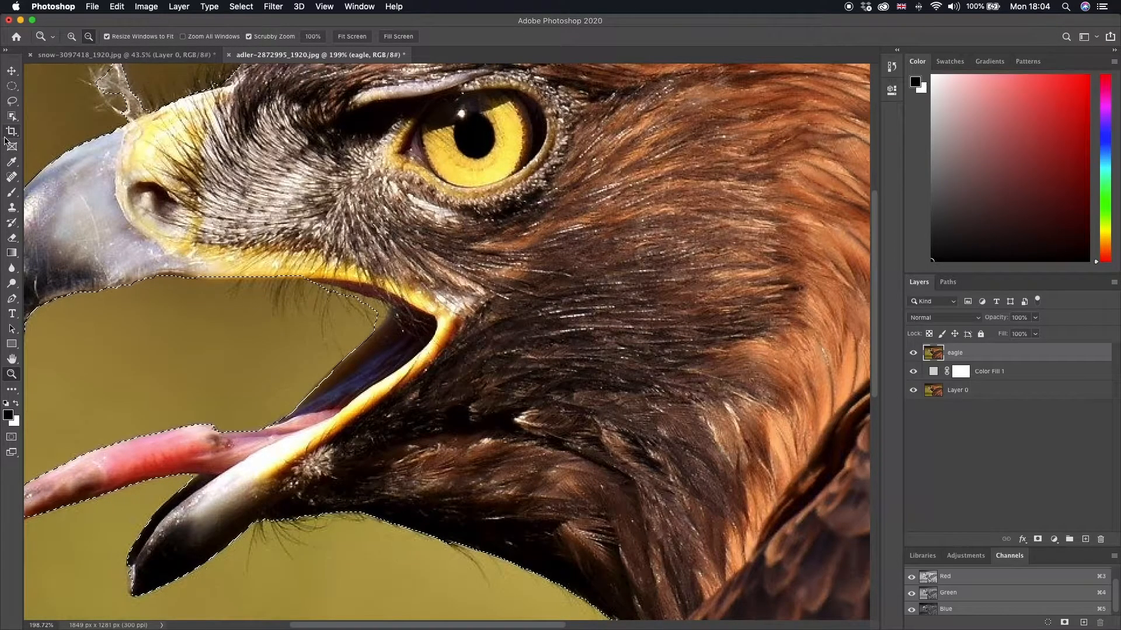
click(12, 100)
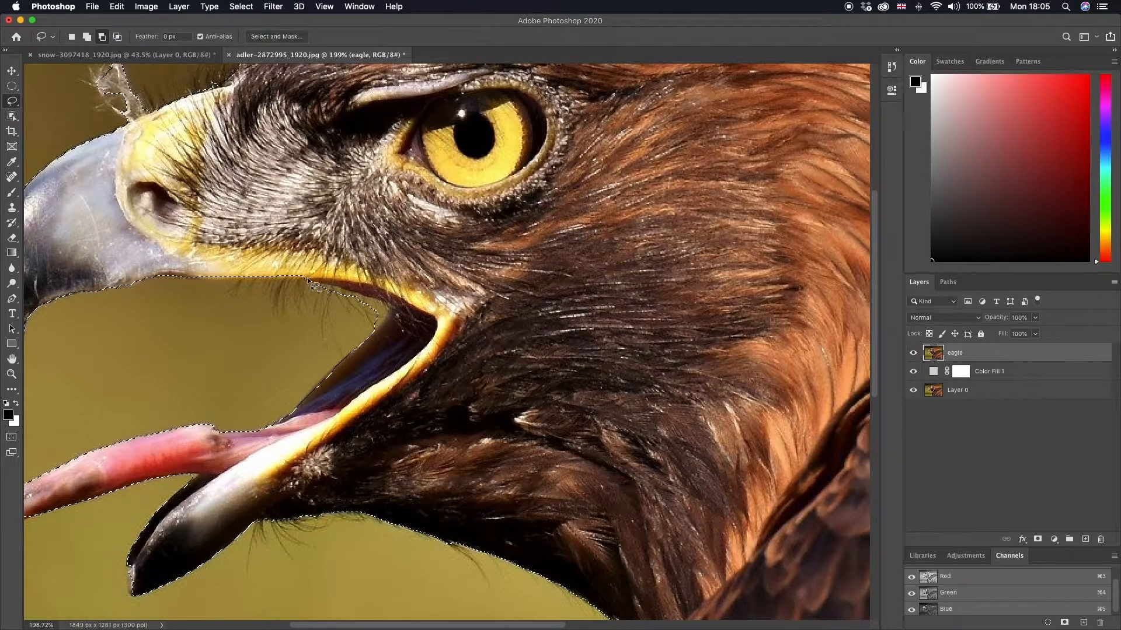
mouse_move(331, 286)
mouse_down()
mouse_move(372, 297)
mouse_move(379, 326)
mouse_up()
scroll(131, 142, up, 10)
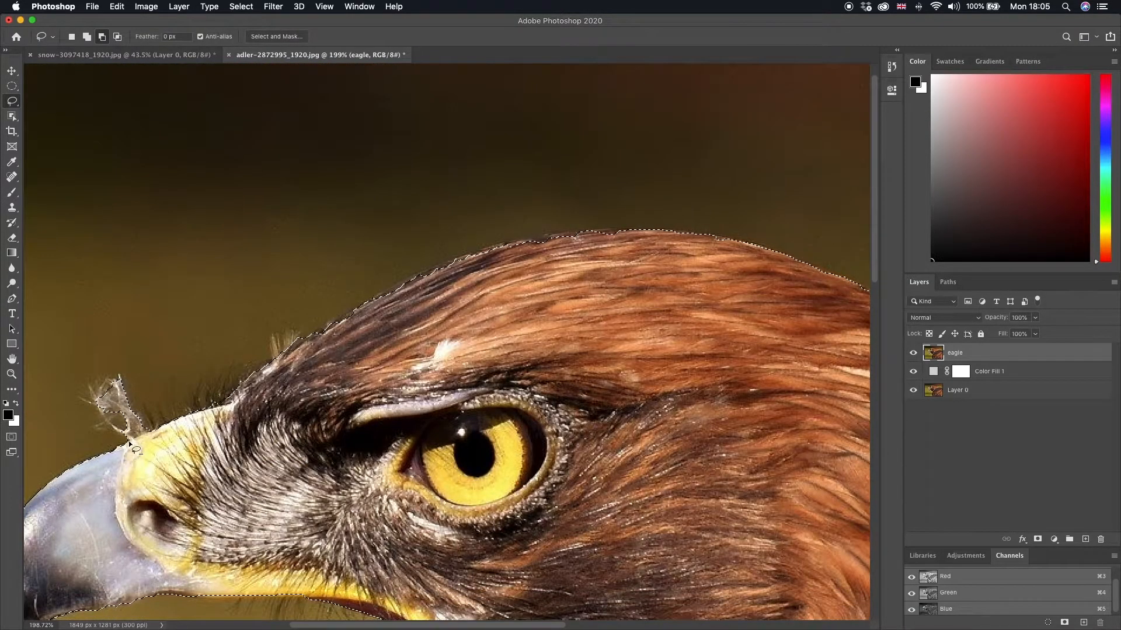
mouse_move(144, 416)
mouse_down()
mouse_move(120, 380)
mouse_move(102, 382)
mouse_up()
drag(129, 442, 133, 439)
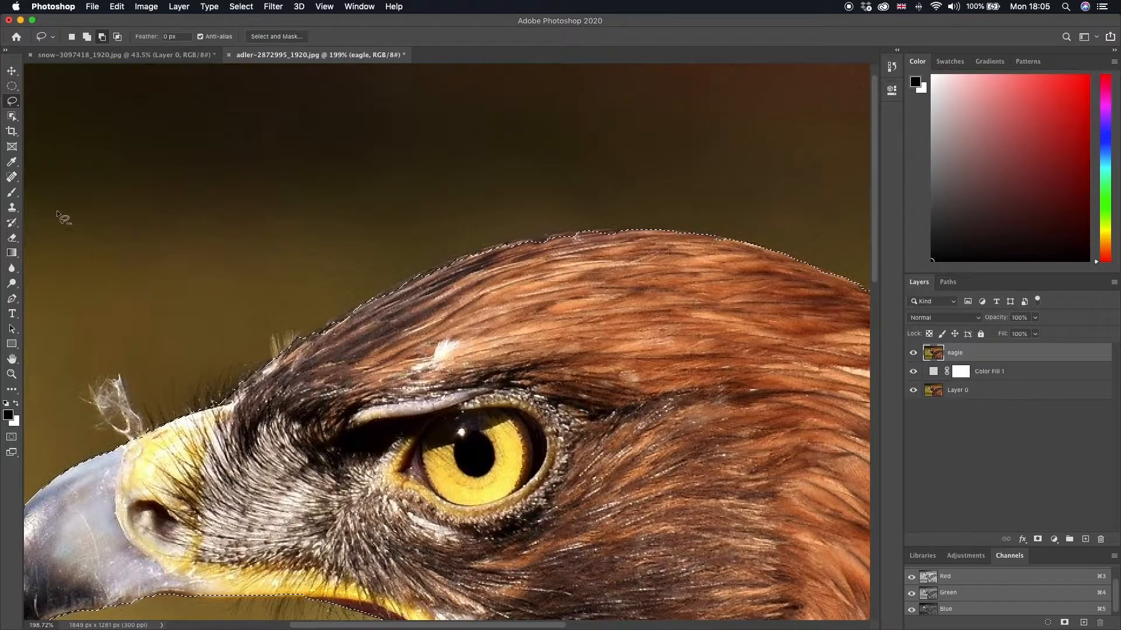
- Mask the eagle layer with the current selection to hide the photo's background, leaving no layer selected
click(12, 70)
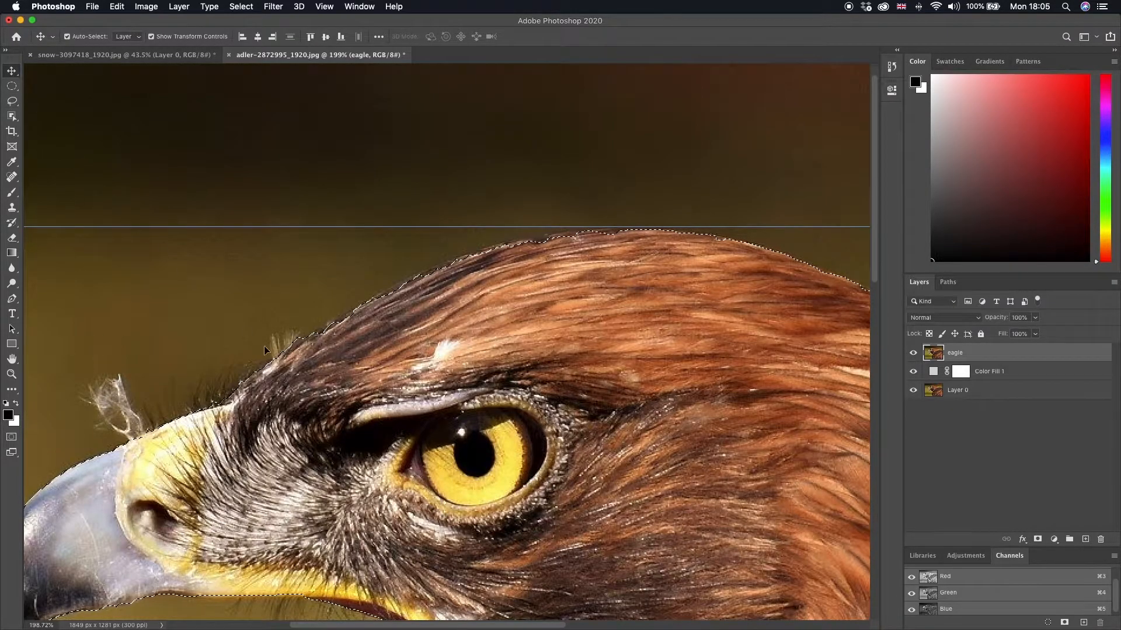
key(super+0)
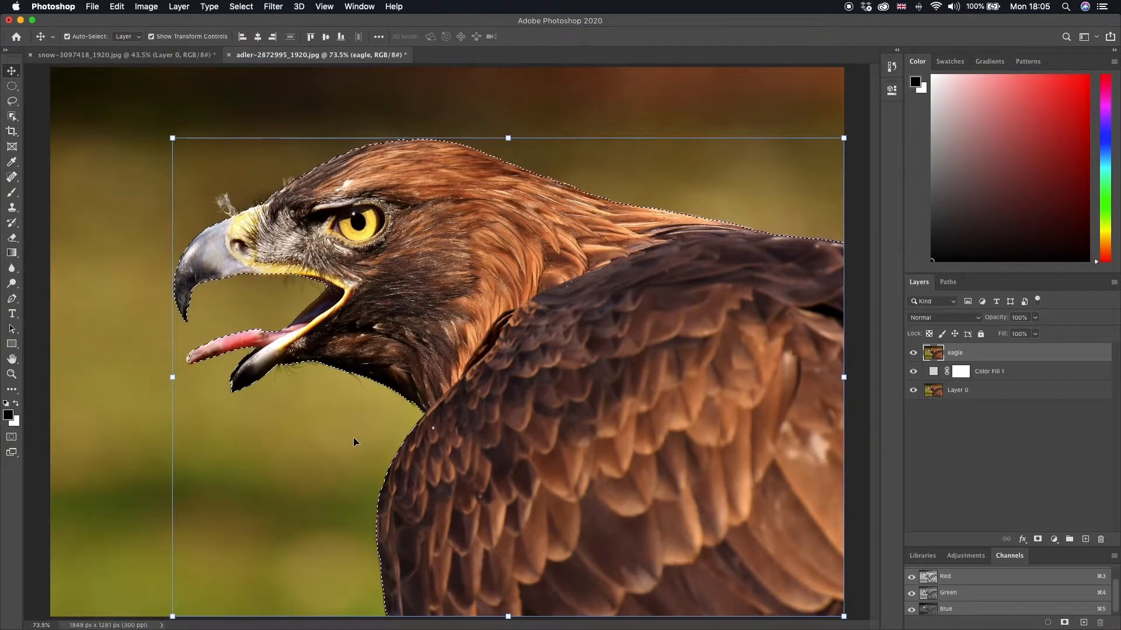
key(z)
drag(411, 430, 464, 422)
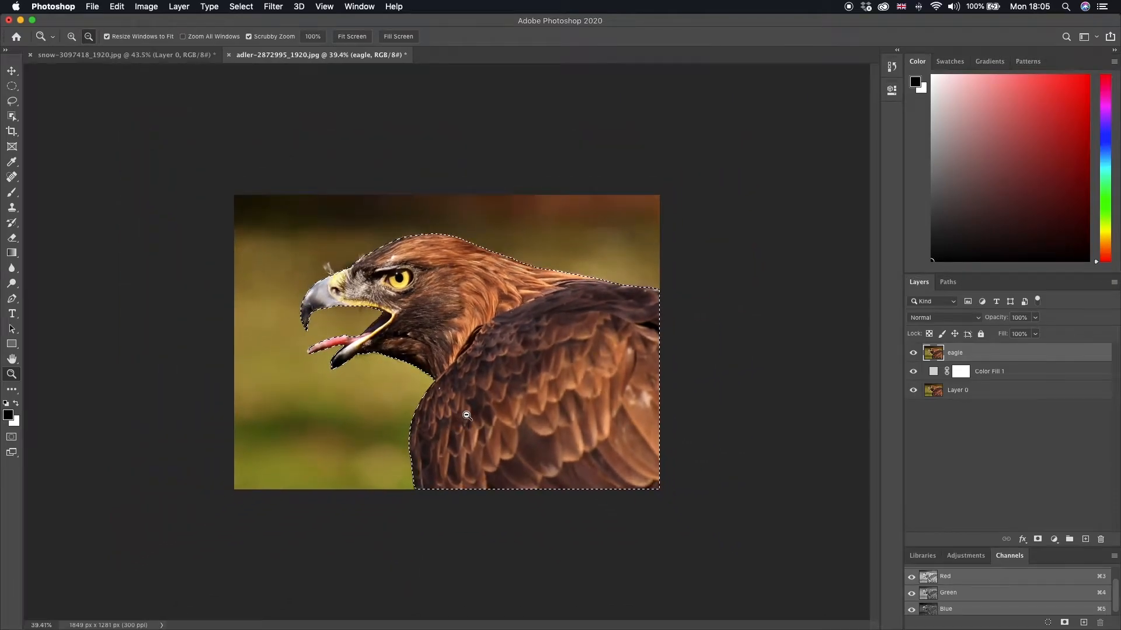
key(v)
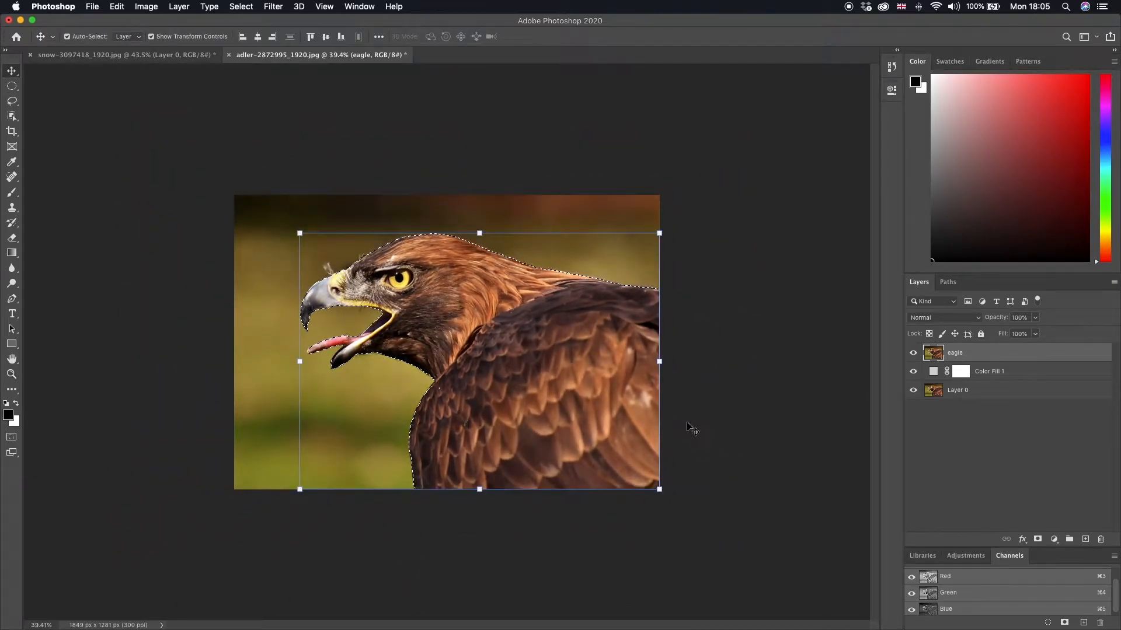
click(1038, 539)
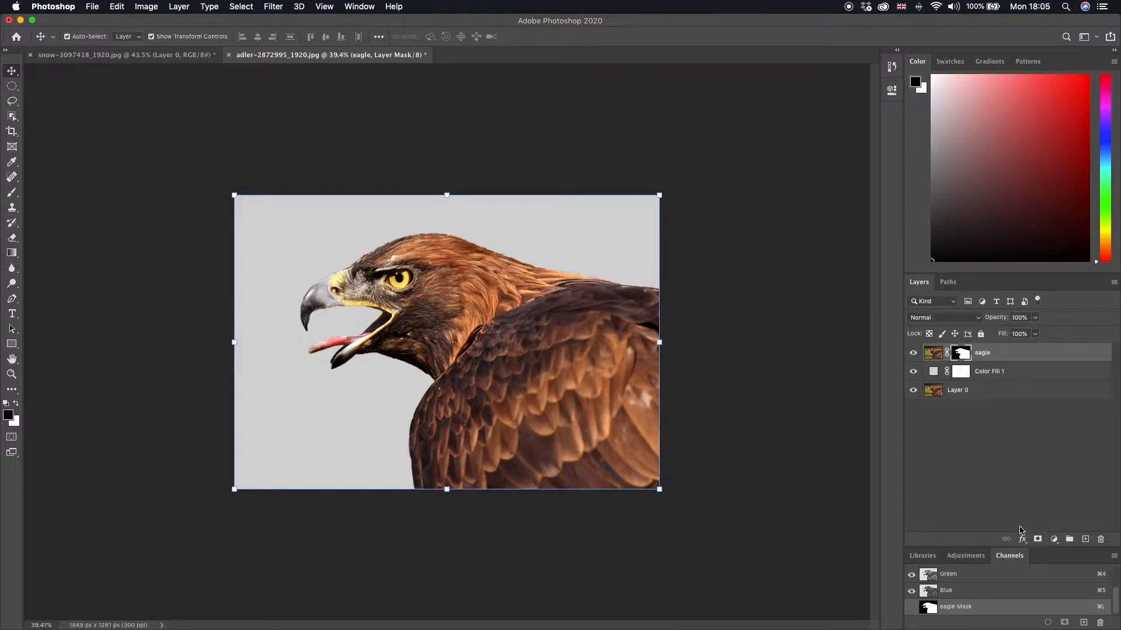
click(737, 399)
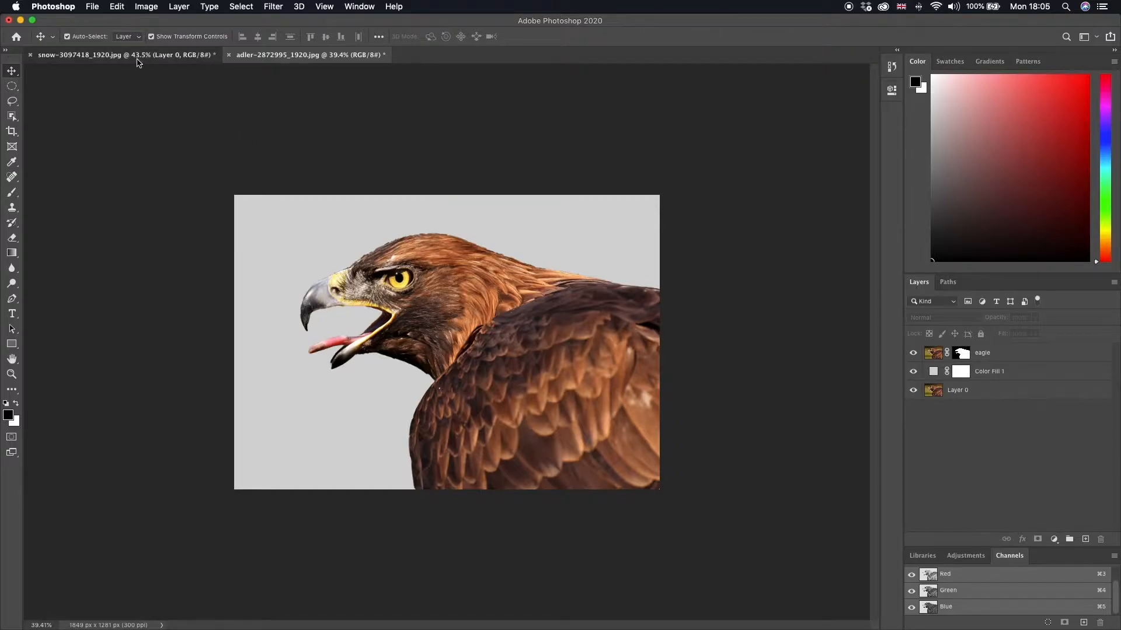
- Copy the snowy mountain image into the eagle document above the eagle layer and set its blend mode to Screen
click(138, 57)
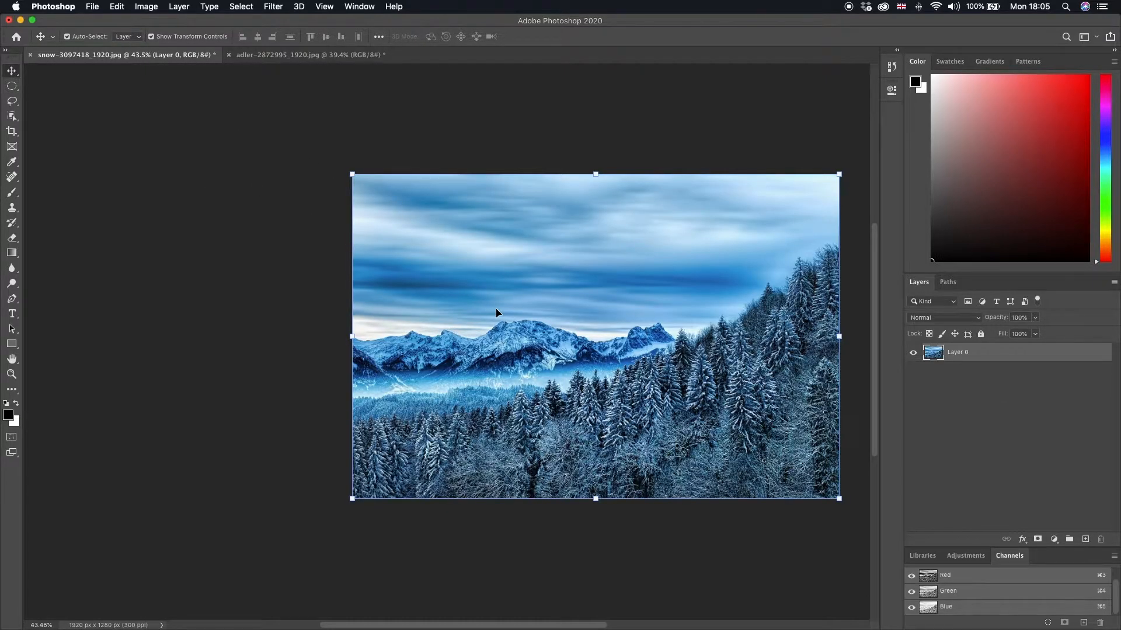
key(super+c)
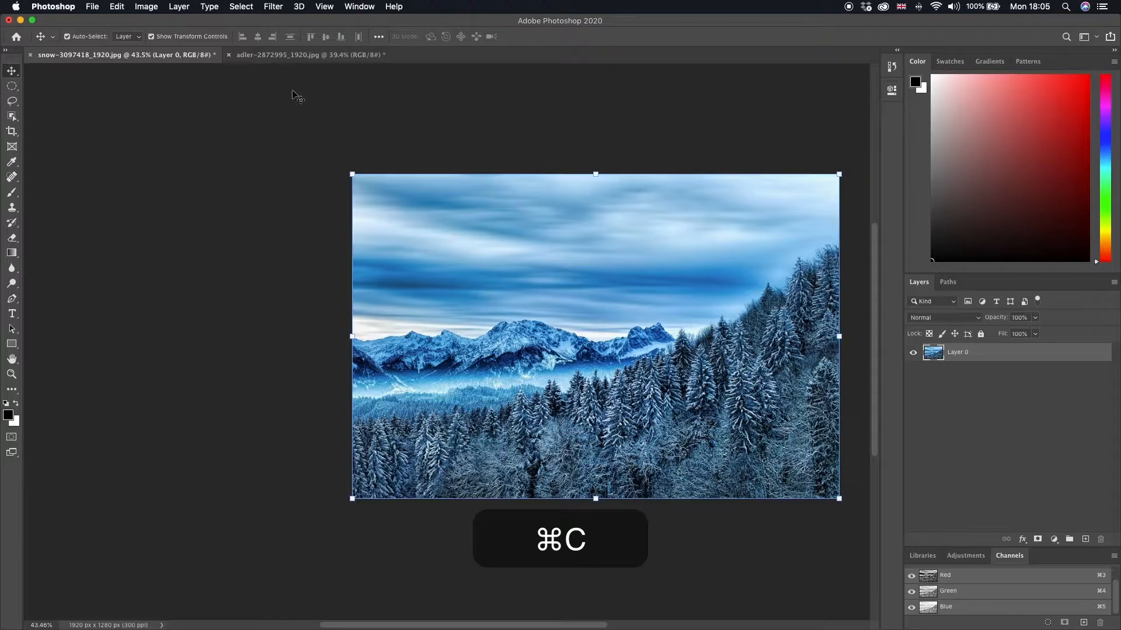
click(276, 56)
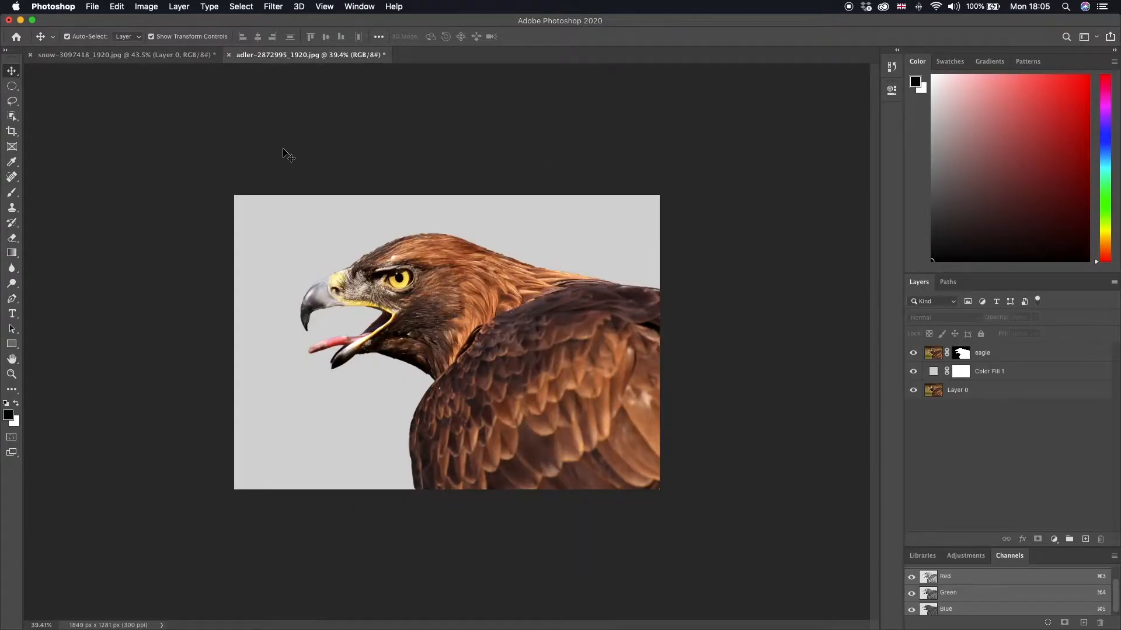
key(super+v)
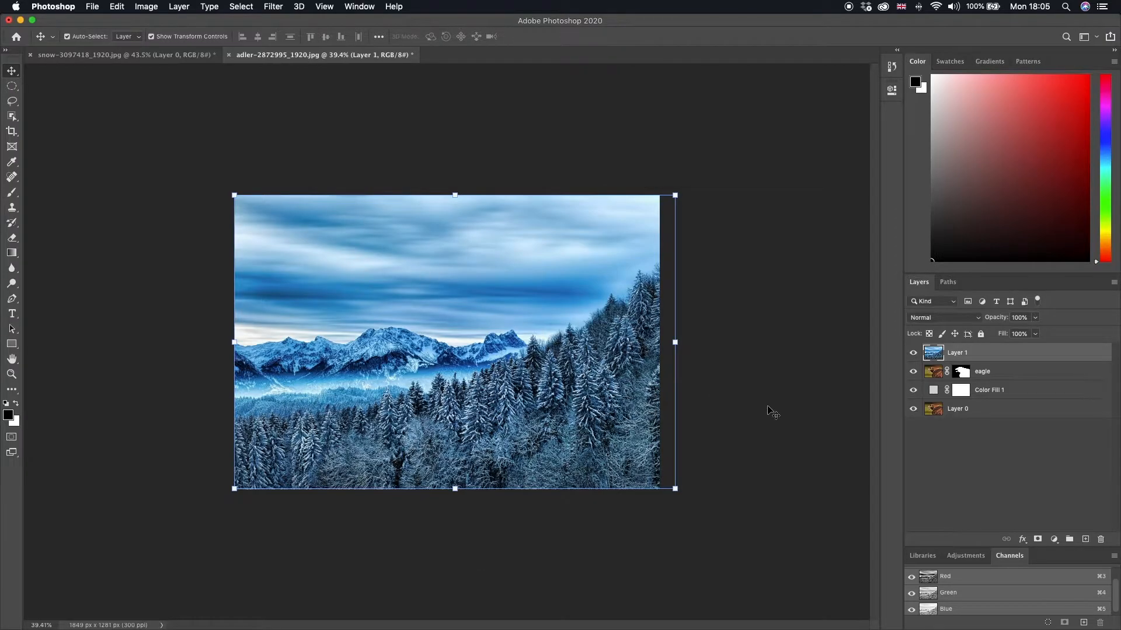
click(946, 319)
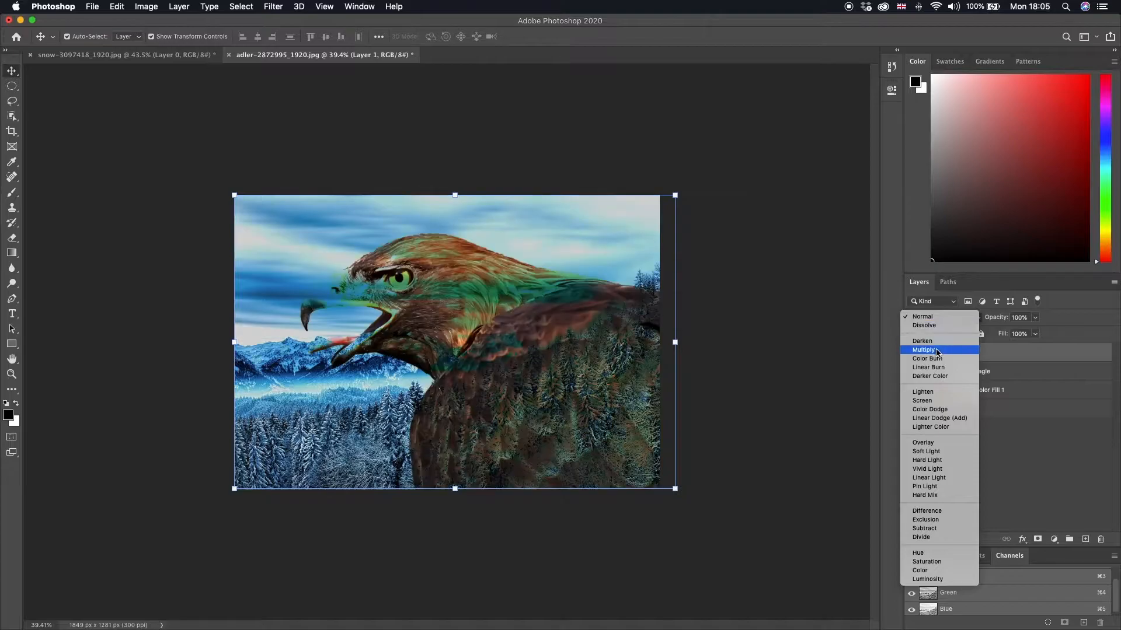
click(928, 402)
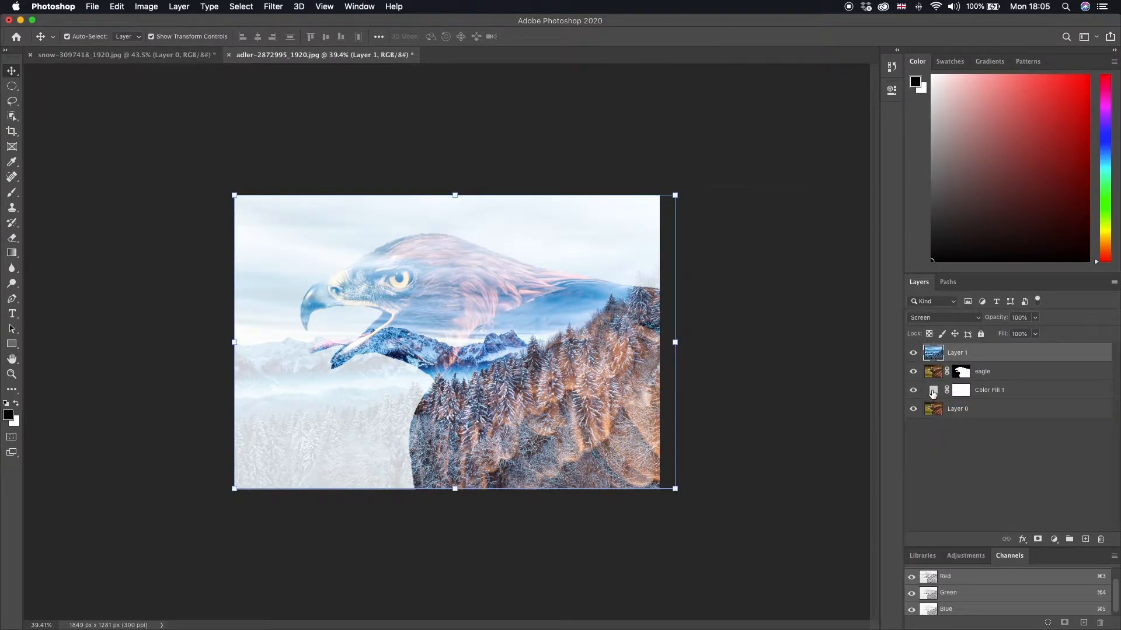
- Lighten the Color Fill 1 layer's colour to dddddd
double_click(933, 391)
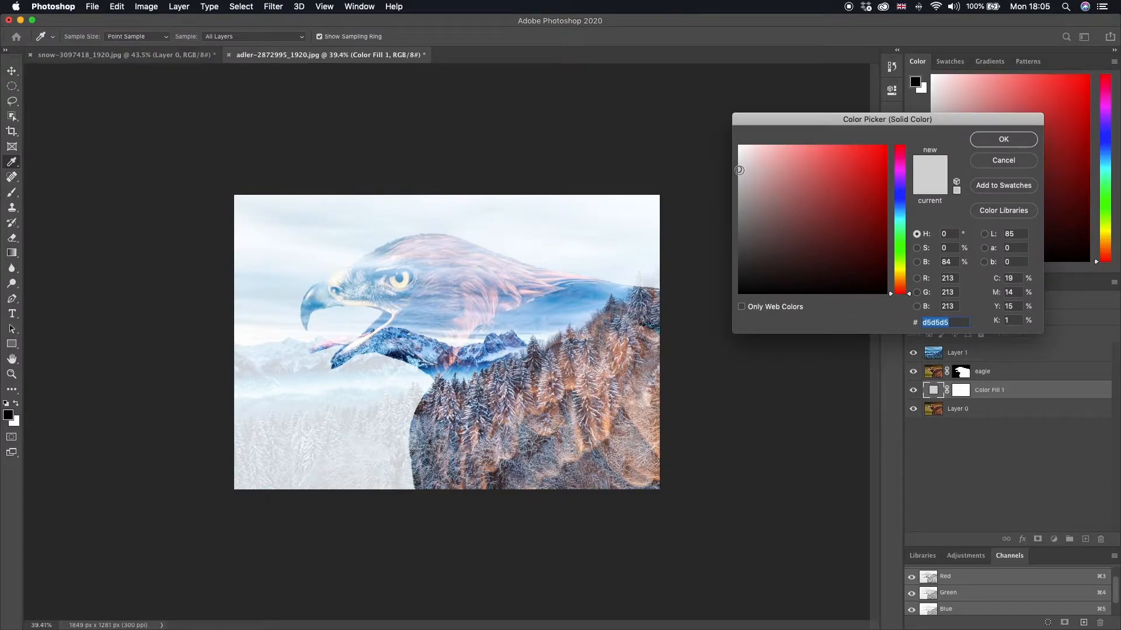
mouse_move(739, 170)
mouse_down()
mouse_move(731, 262)
mouse_move(733, 166)
mouse_up()
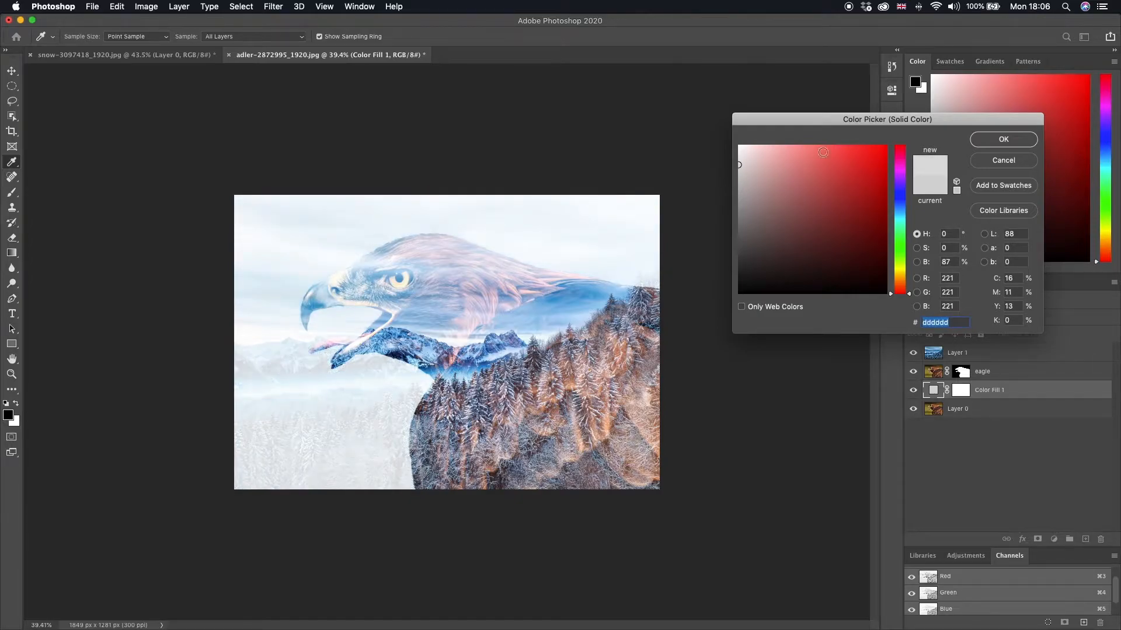
click(990, 140)
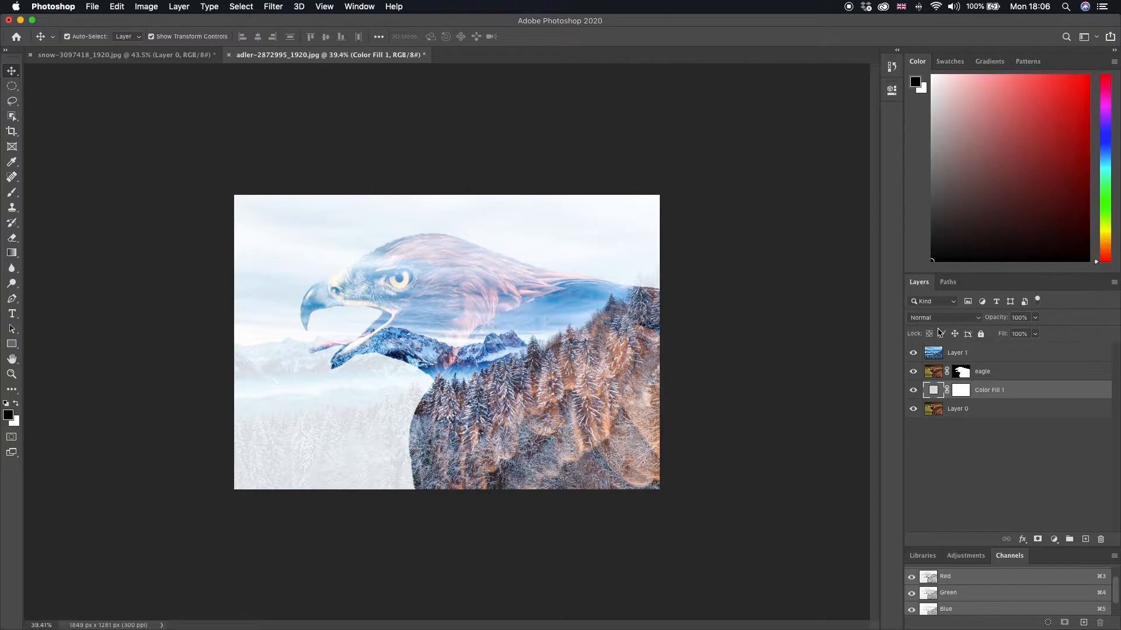
- Paint black on the snow image layer along the beak and upper head outline with a size 90 brush at 75% opacity
click(934, 354)
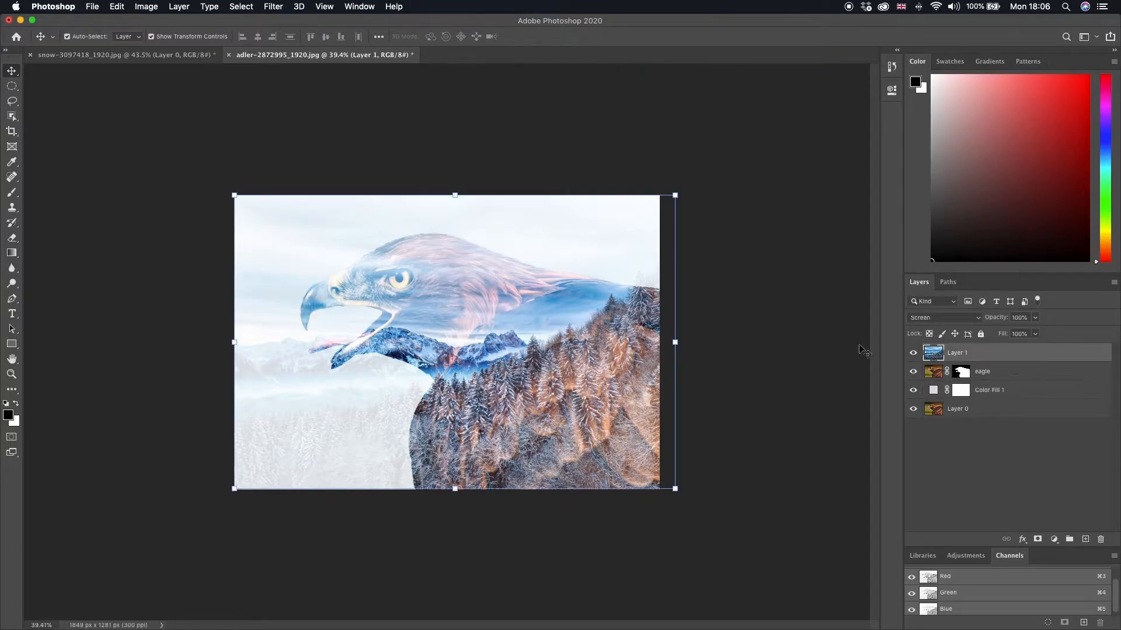
click(11, 192)
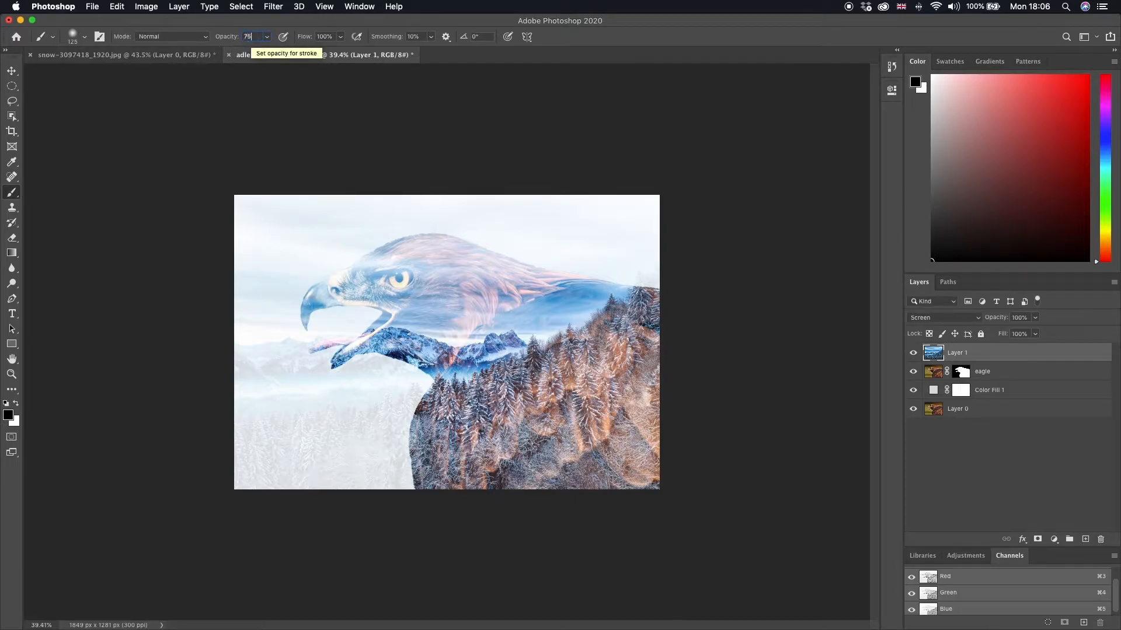
key(Return)
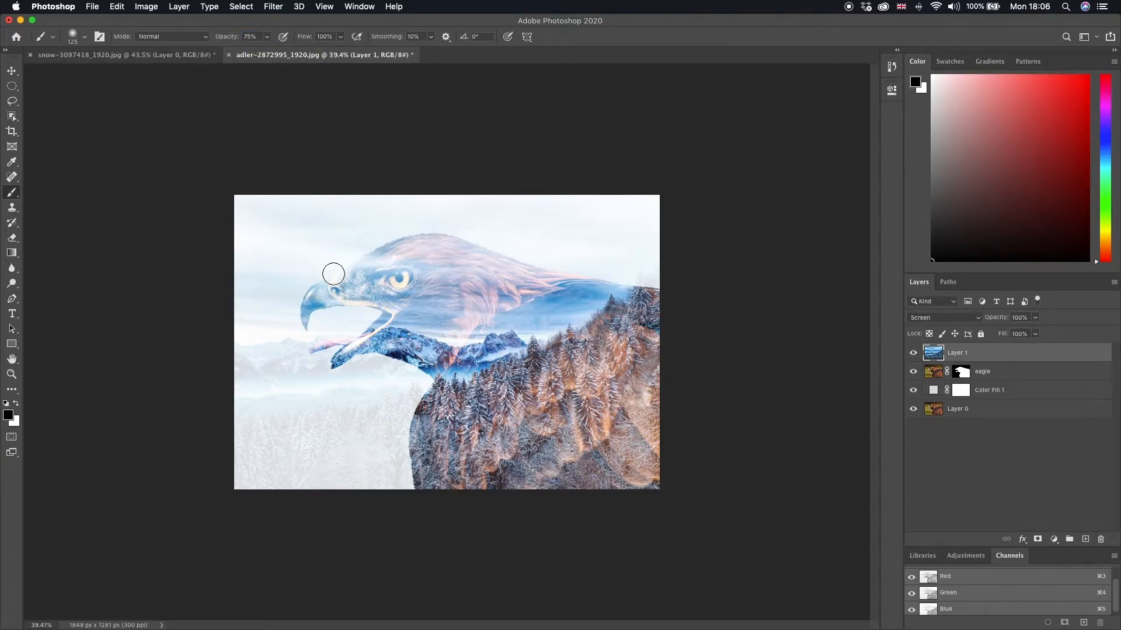
key(bracketleft)
key(bracketleft)
mouse_move(306, 324)
mouse_down()
mouse_move(321, 286)
mouse_move(414, 245)
mouse_move(578, 276)
mouse_up()
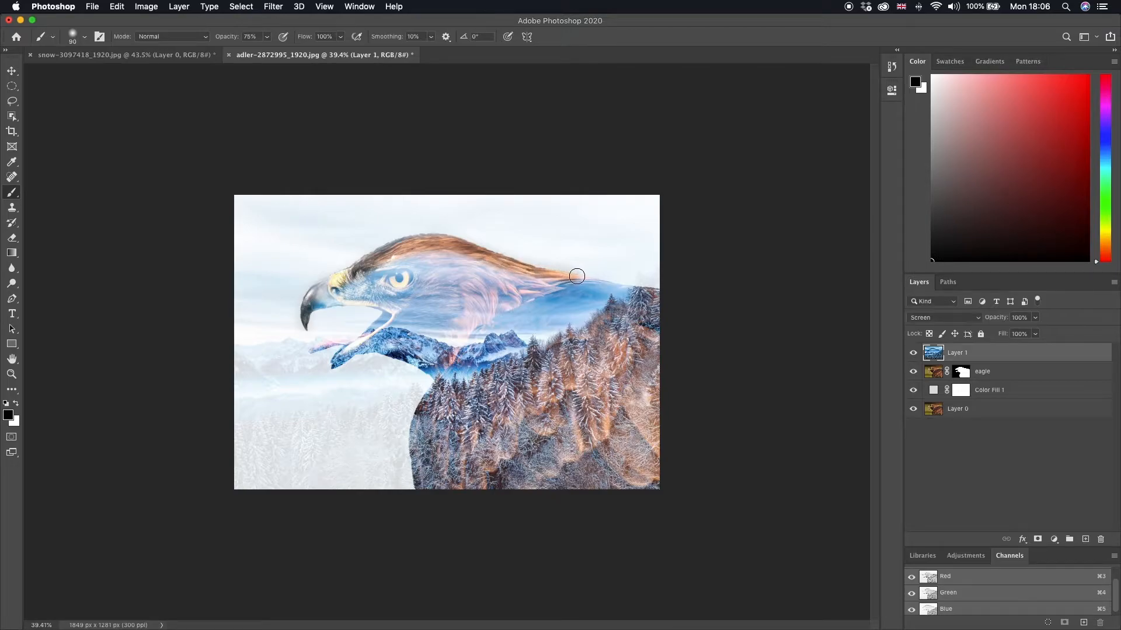
- Paint over the rest of the eagle's head and neck on the snow layer to bring back the bird's natural colours
key(bracketright)
key(bracketright)
key(bracketright)
key(bracketright)
mouse_move(538, 286)
mouse_down()
mouse_move(444, 263)
mouse_move(383, 274)
mouse_up()
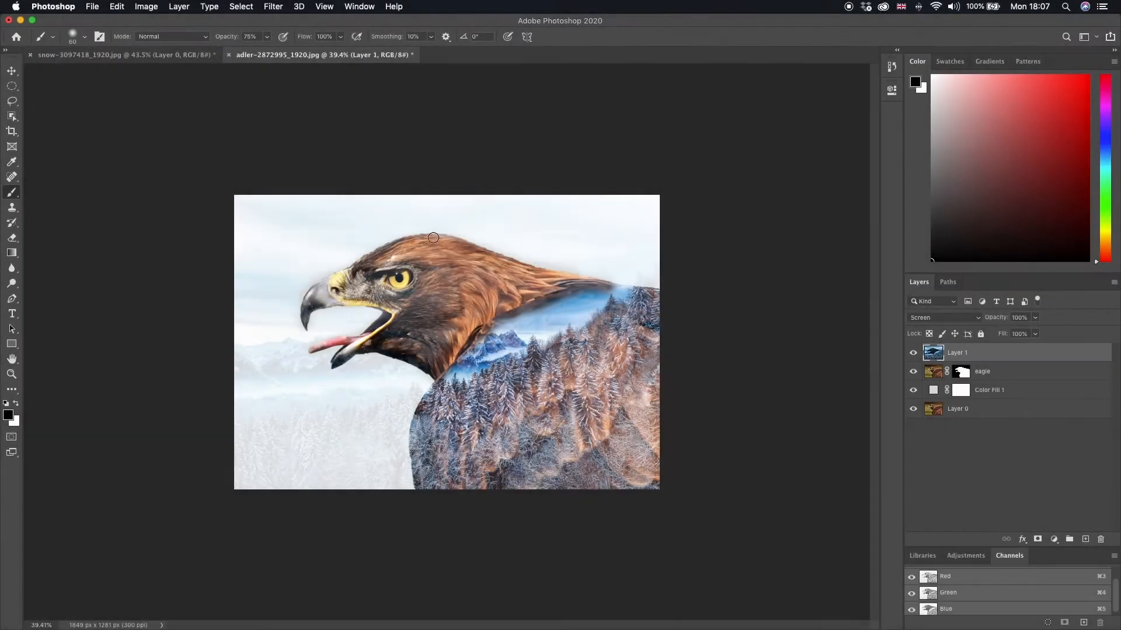
drag(433, 237, 452, 239)
- Apply an orange-to-purple linear gradient from the Purples presets across the snow layer, diagonally from the image's upper-left area to its lower-right corner
click(12, 254)
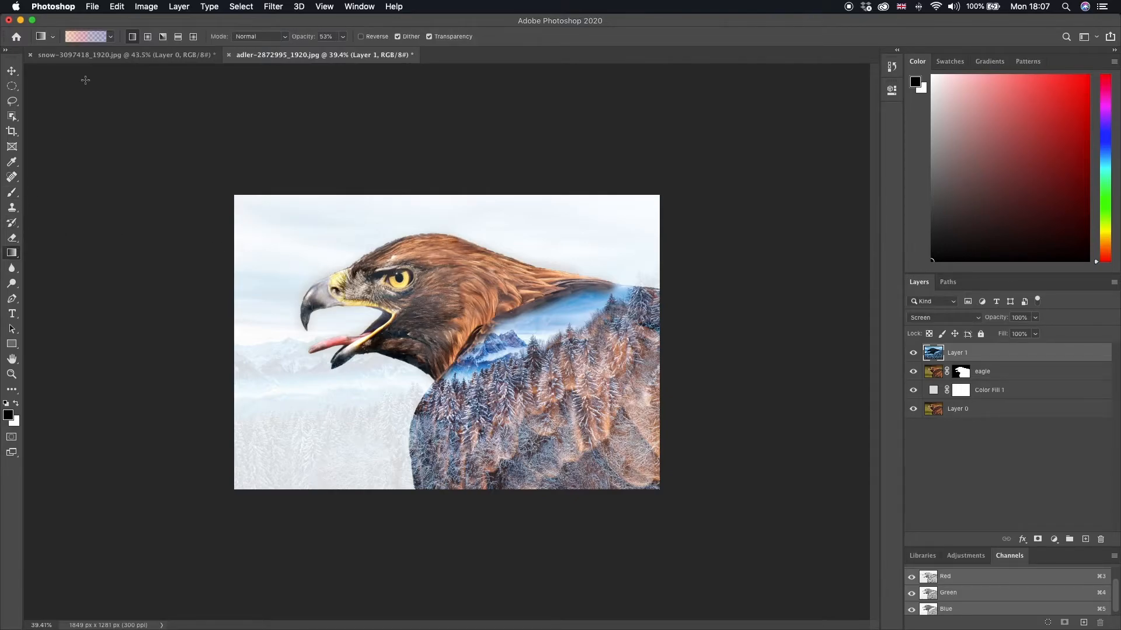
click(111, 37)
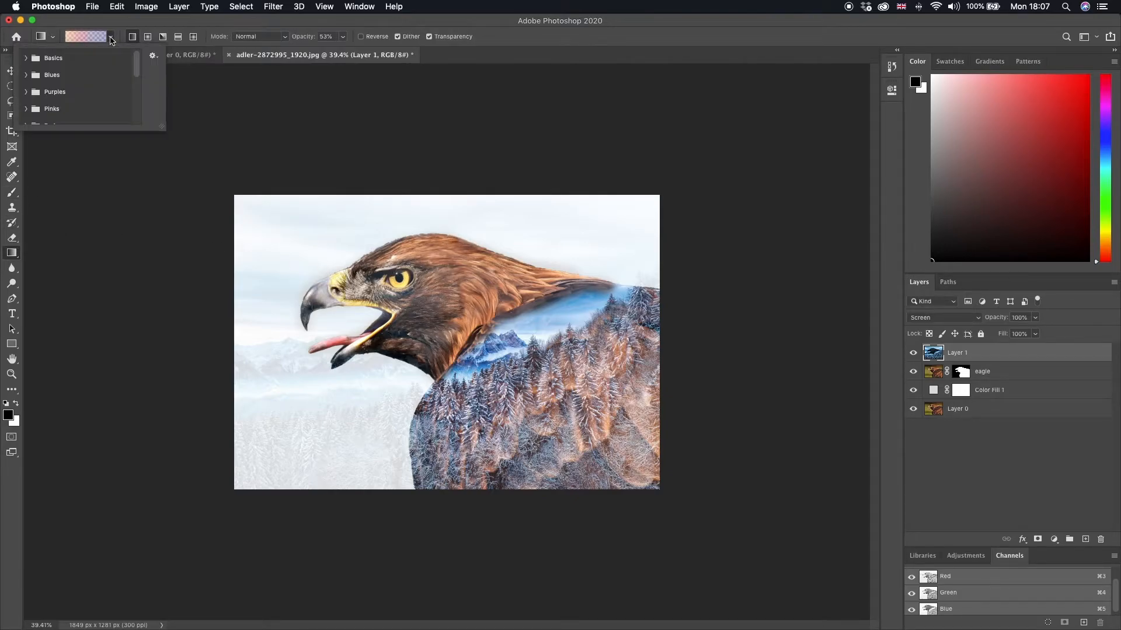
click(25, 92)
scroll(54, 107, down, 3)
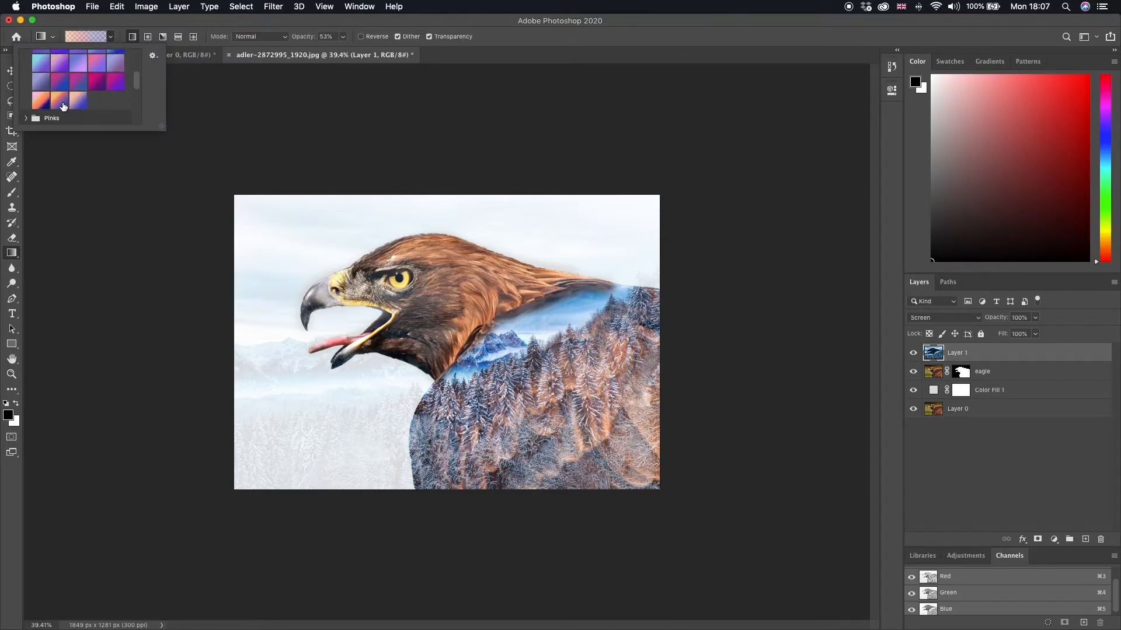
click(59, 101)
click(111, 42)
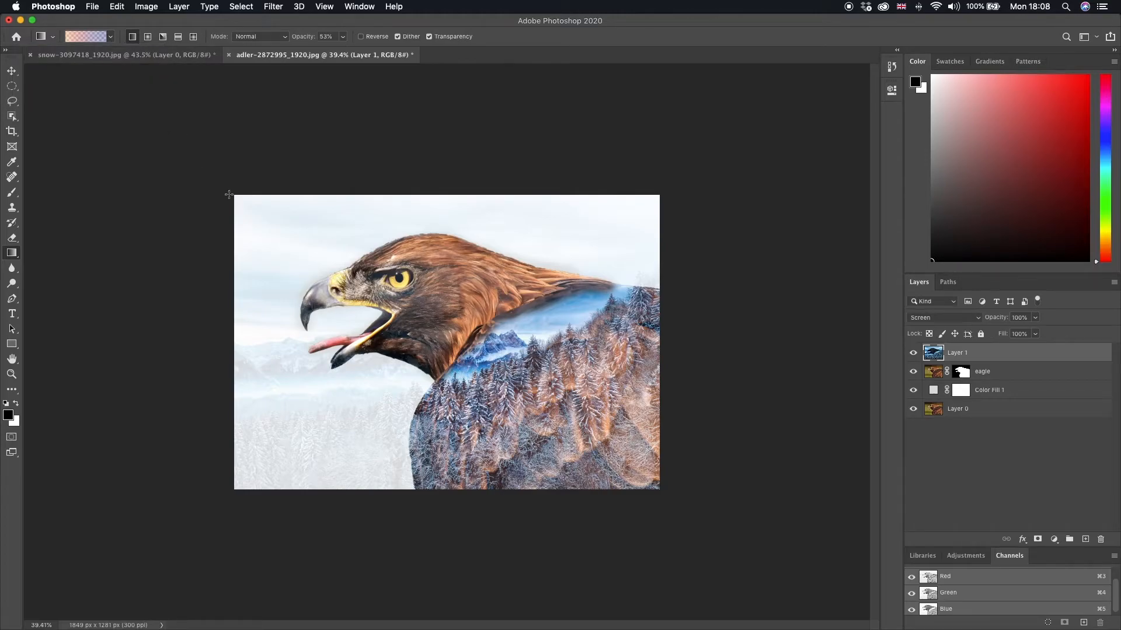
drag(290, 230, 663, 491)
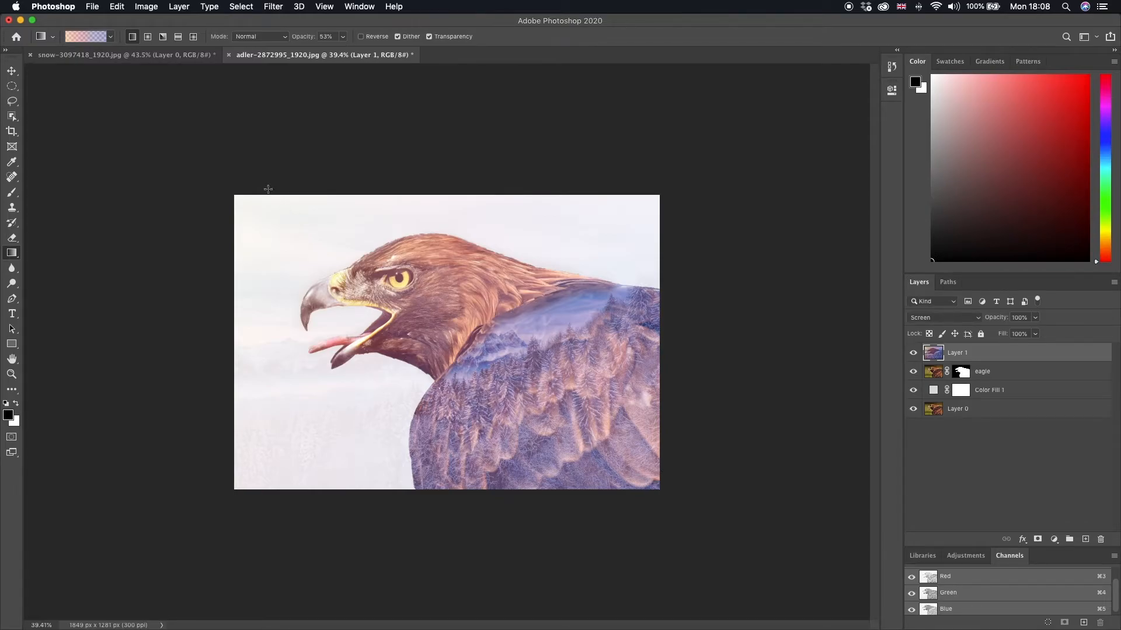
- Increase the snow layer's contrast with a Brightness/Contrast adjustment, leaving brightness at 0
key(v)
click(146, 6)
mouse_move(164, 40)
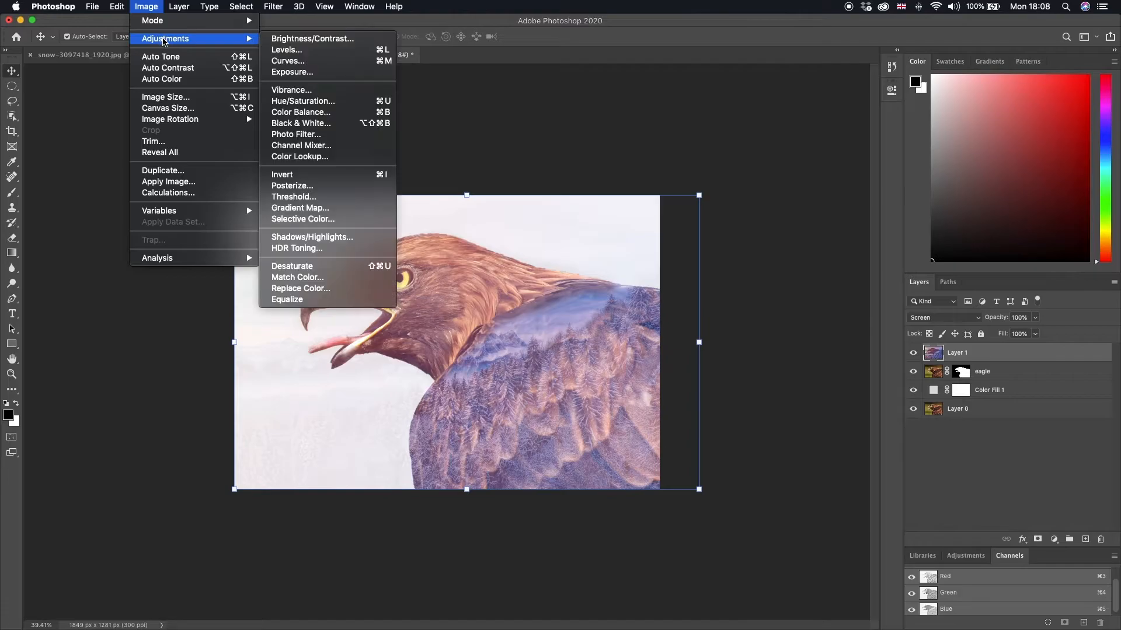
click(309, 39)
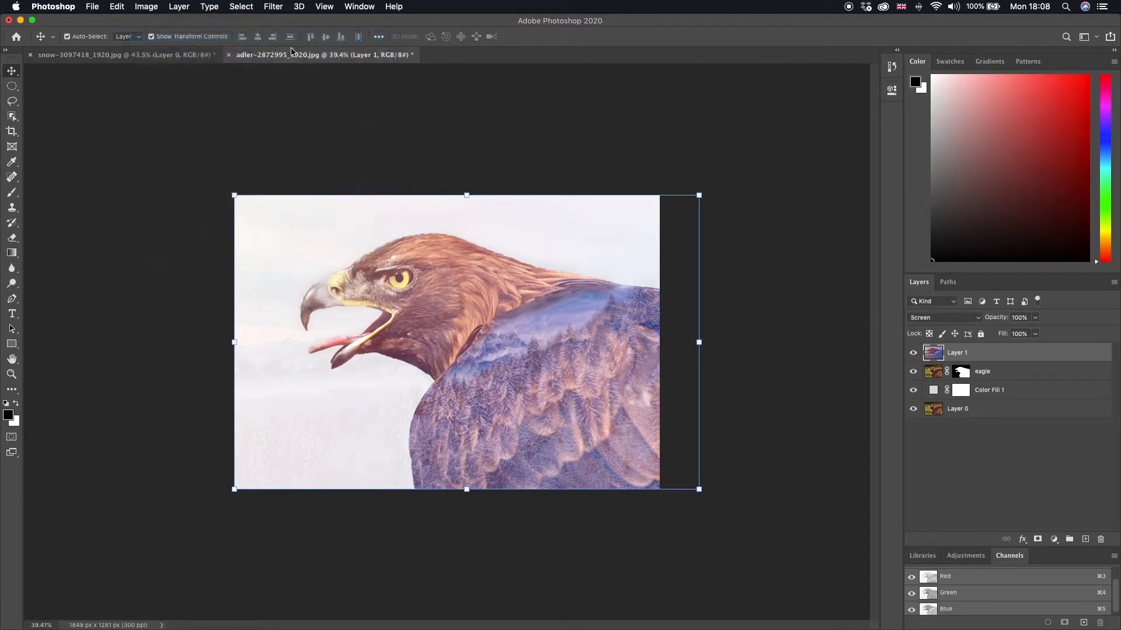
drag(541, 168, 747, 138)
drag(738, 197, 753, 198)
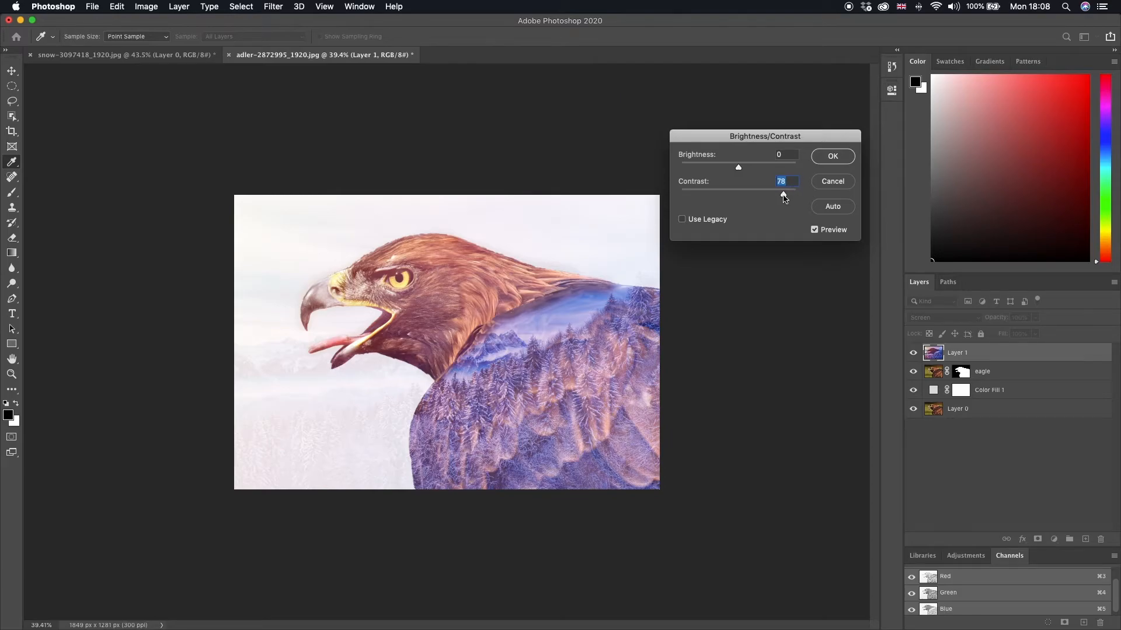
click(832, 156)
- Open a Vibrance adjustment on the snow layer, try lower saturation values, and raise the saturation to about +49
key(v)
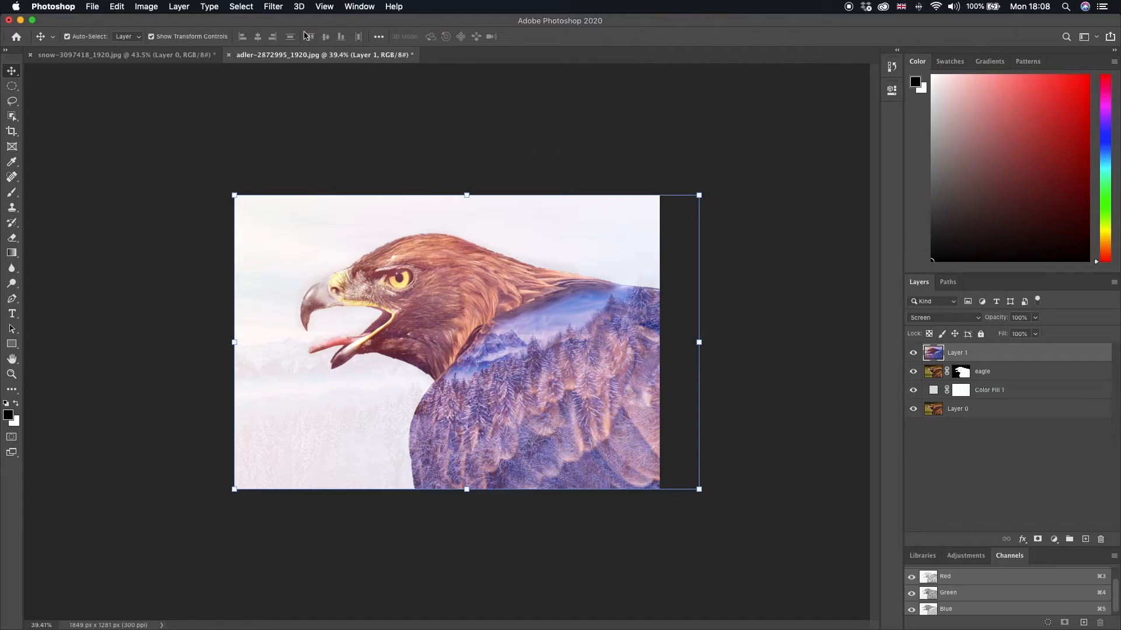
click(145, 7)
mouse_move(211, 41)
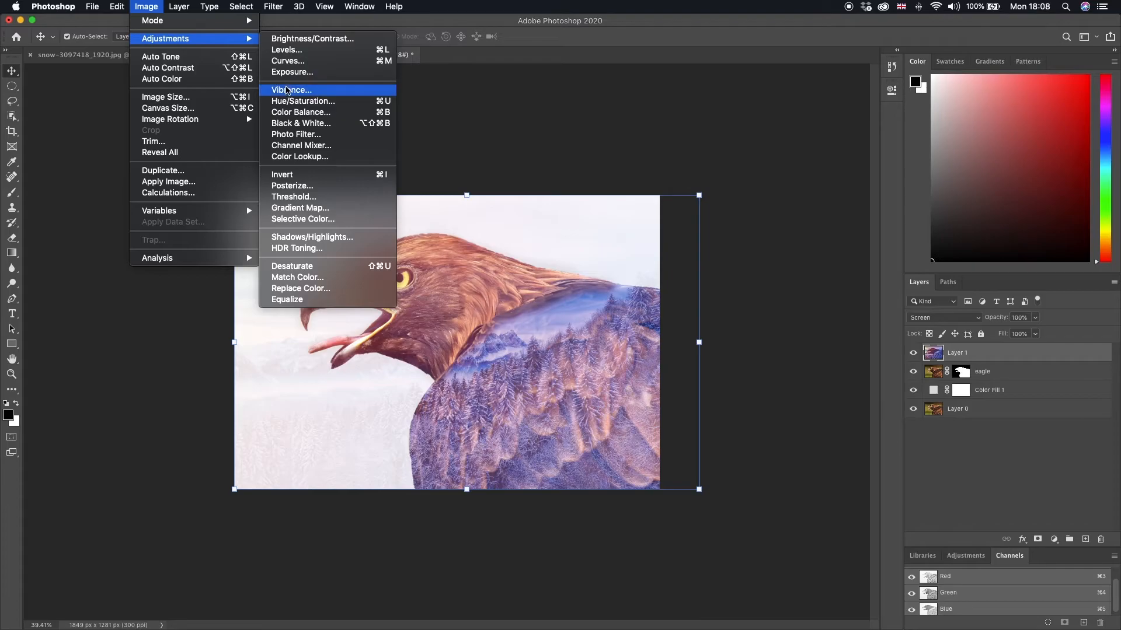
click(288, 90)
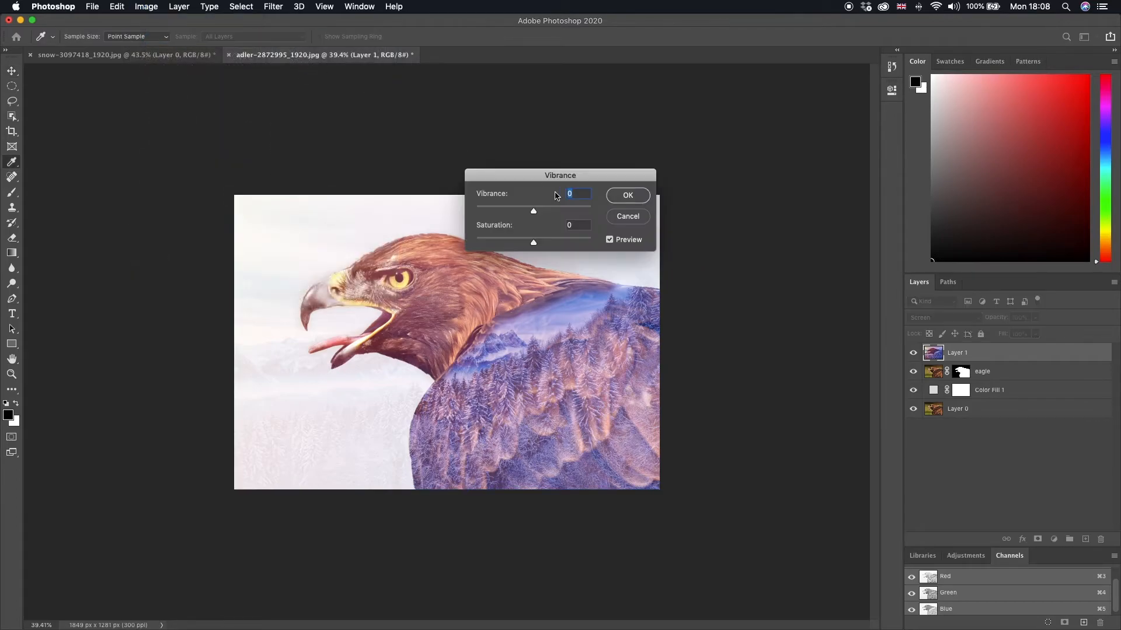
drag(555, 179, 663, 119)
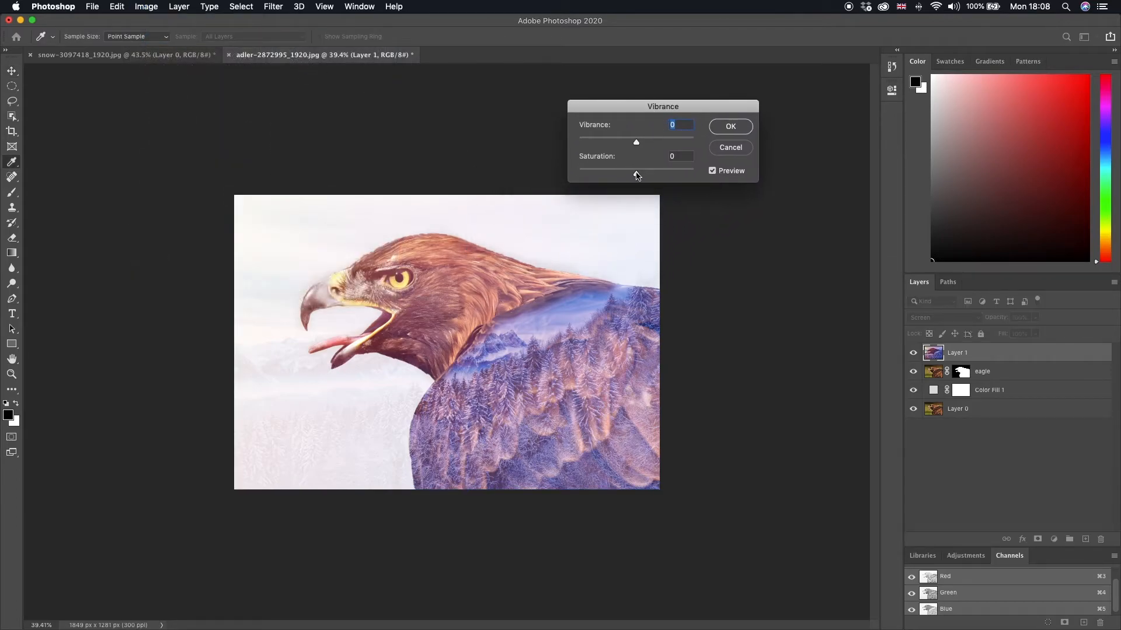
drag(637, 176, 598, 178)
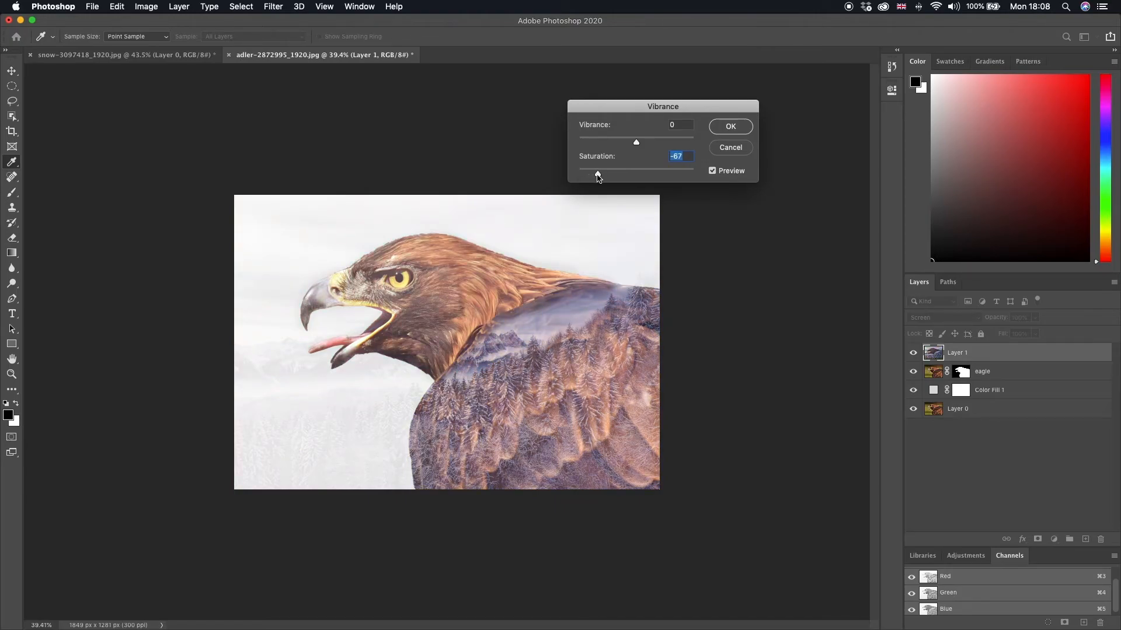
drag(607, 179, 620, 180)
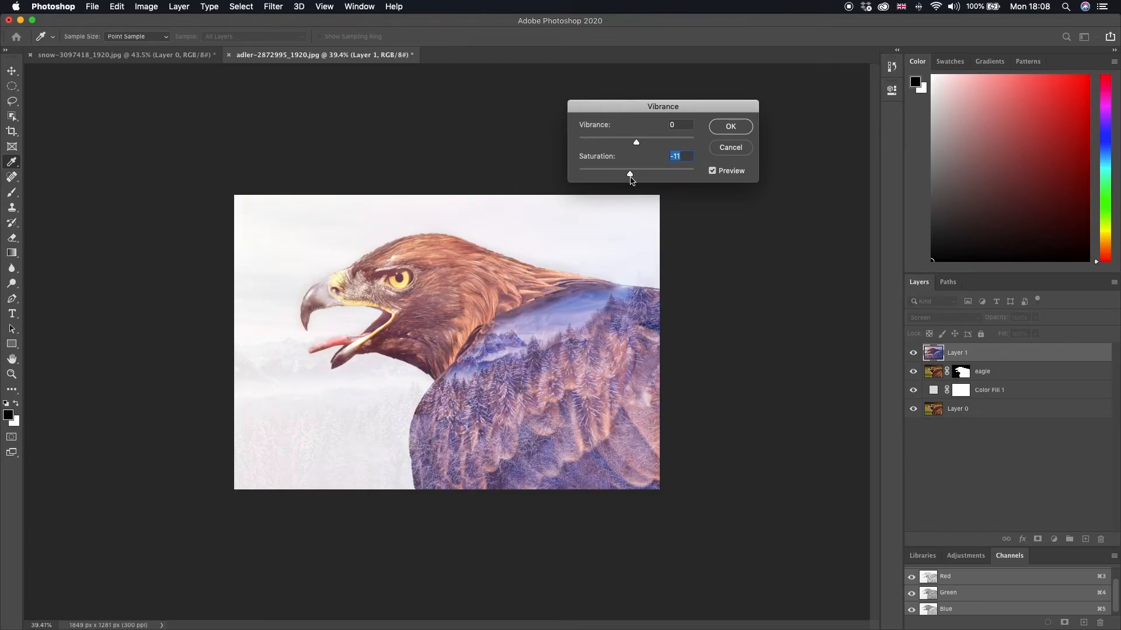
drag(647, 181, 670, 180)
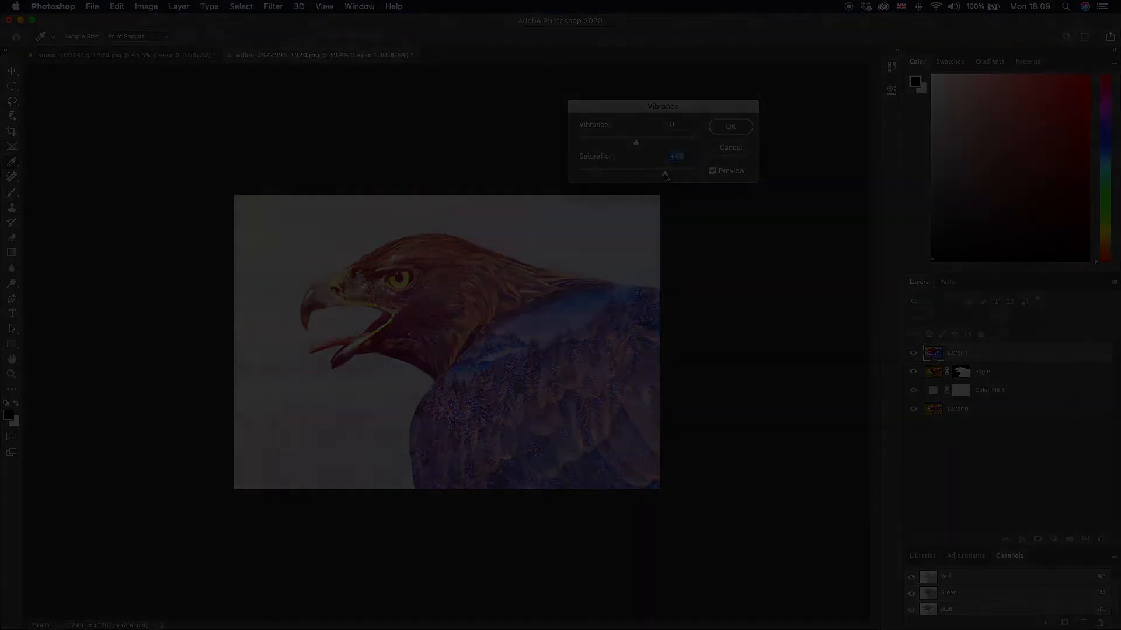